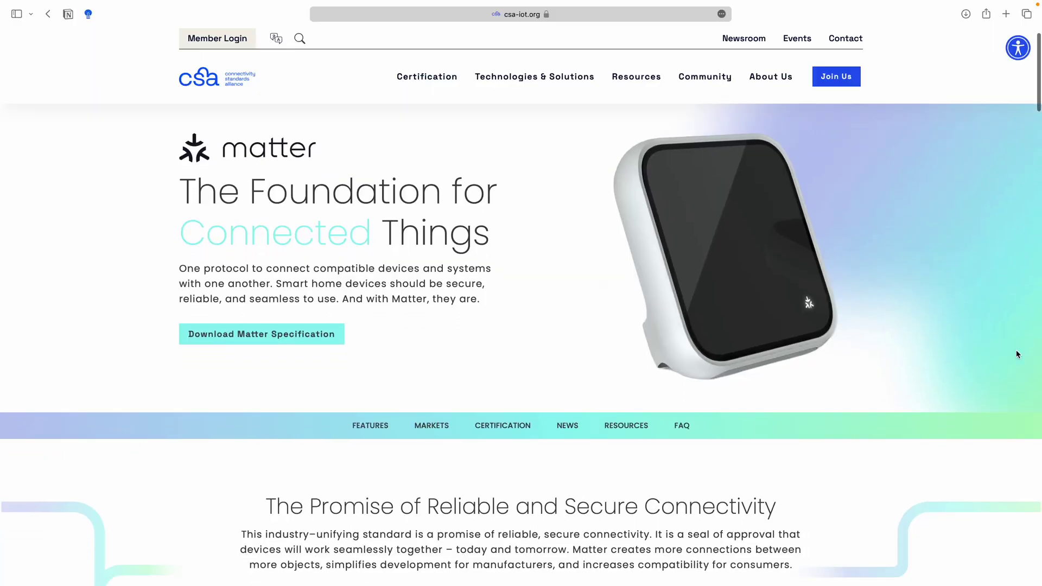
scroll(1018, 354, "down", 8)
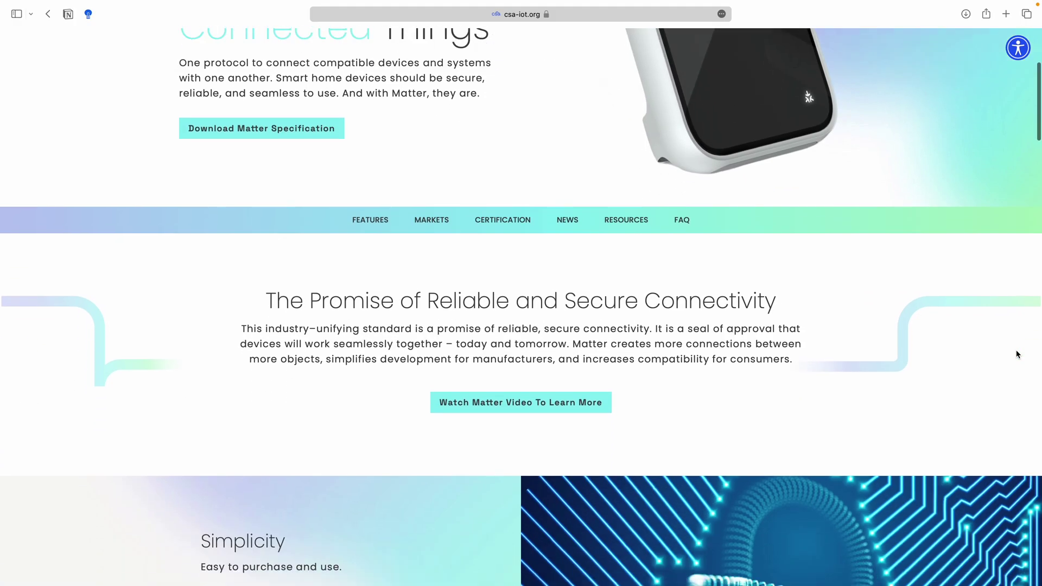
scroll(1017, 353, "down", 10)
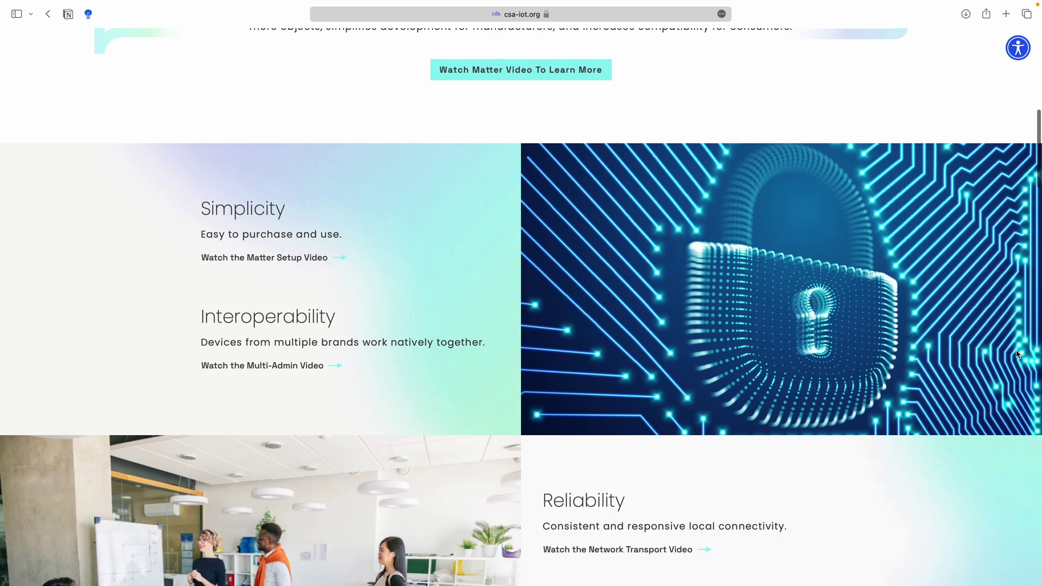
scroll(1017, 354, "down", 12)
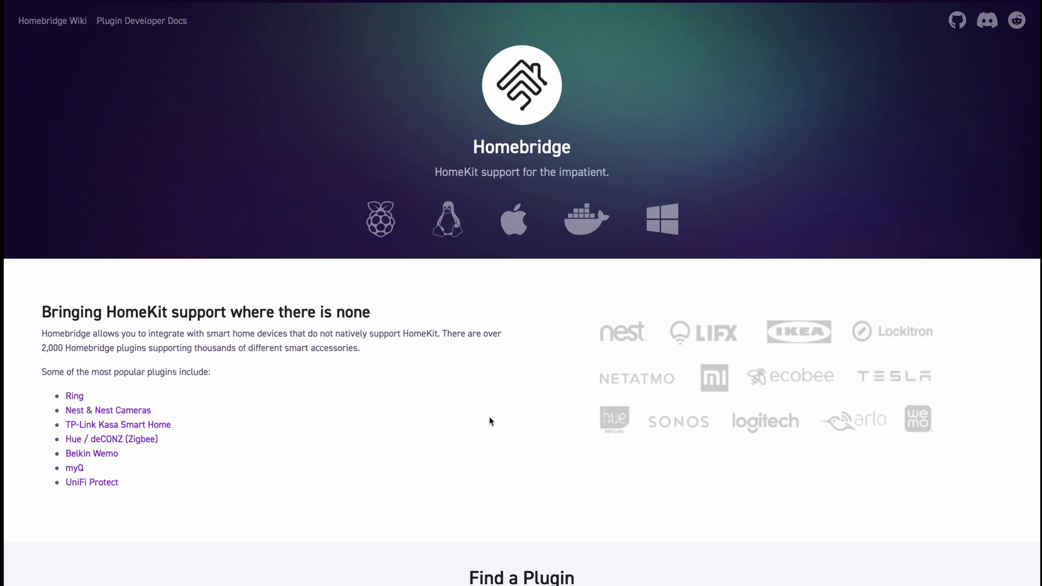
- Read down the homebridge.io page, then switch to the Raspberry Pi 4 tab
scroll(490, 421, "down", 4)
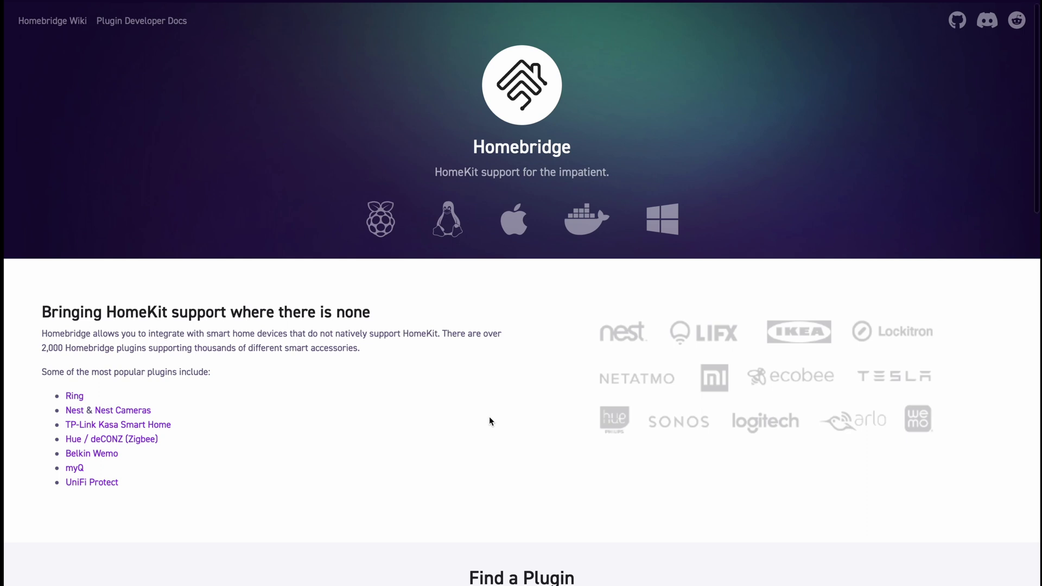
scroll(490, 422, "down", 5)
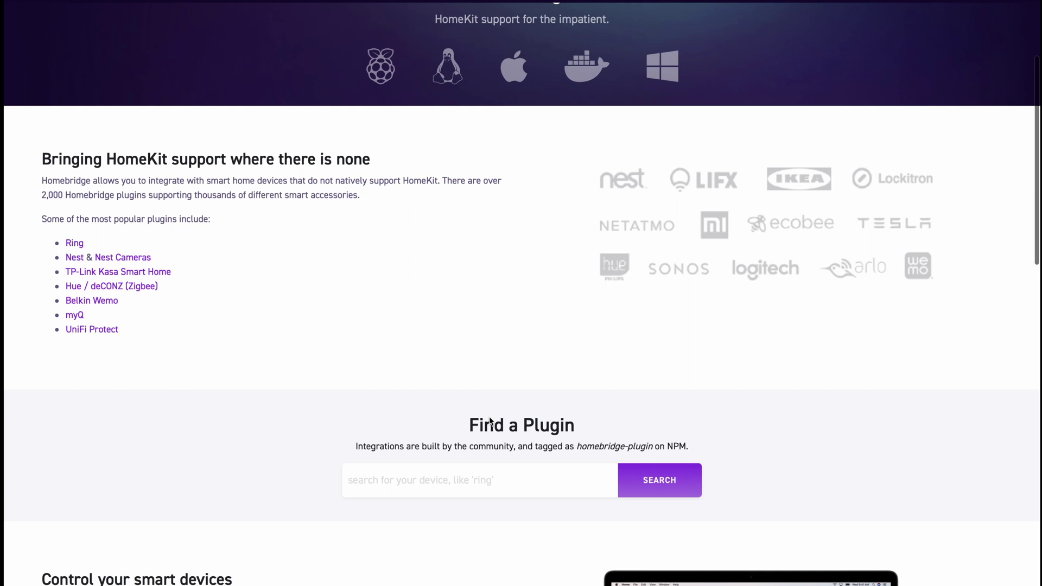
scroll(490, 417, "down", 3)
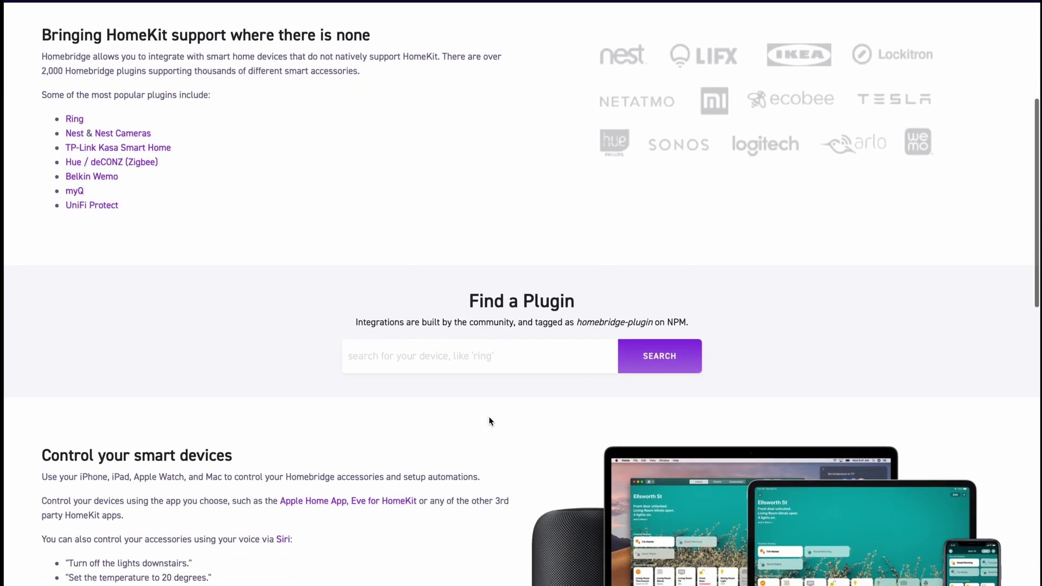
scroll(490, 422, "down", 9)
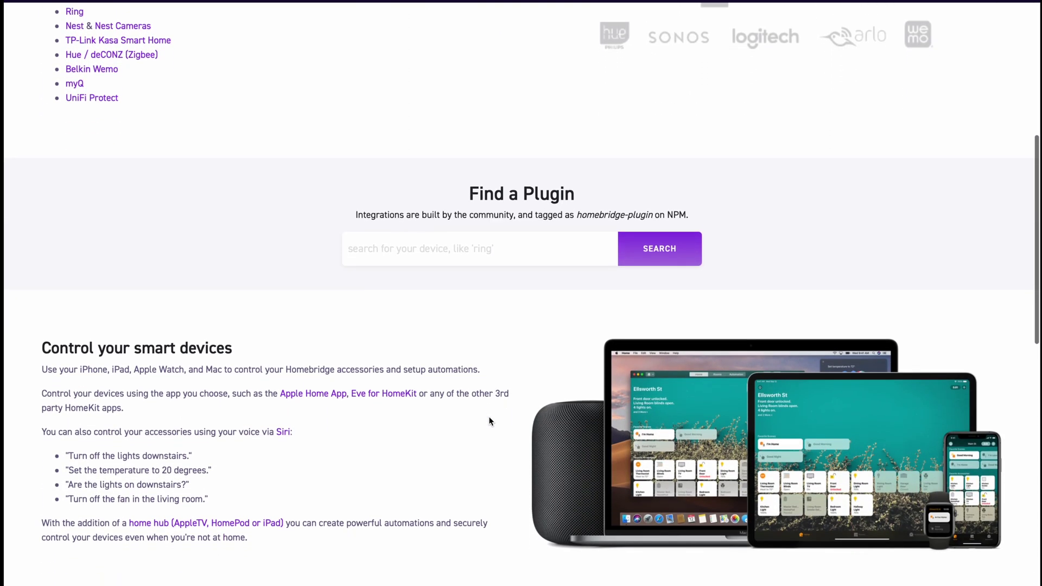
scroll(490, 421, "down", 8)
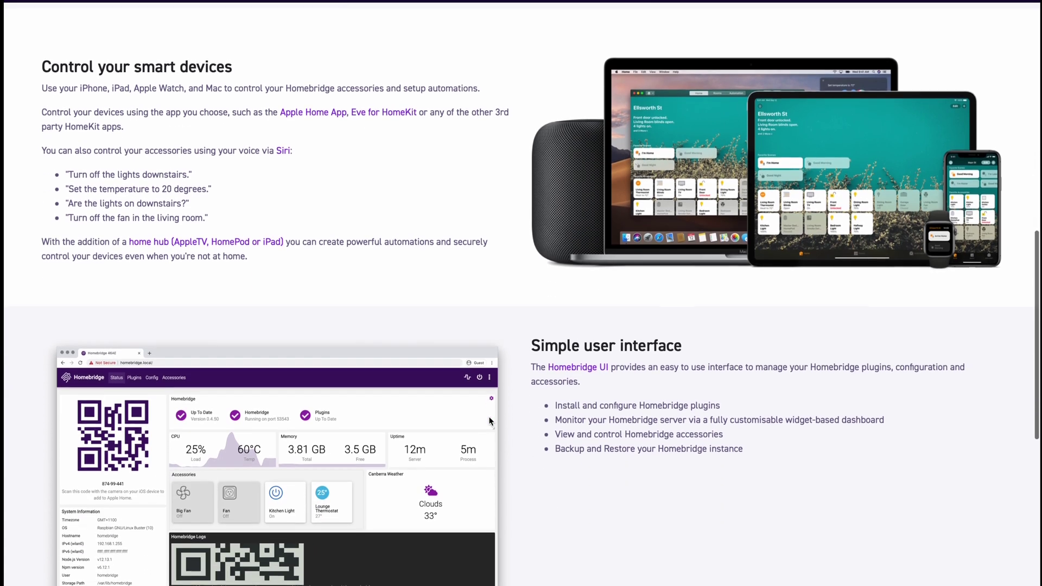
scroll(490, 422, "down", 3)
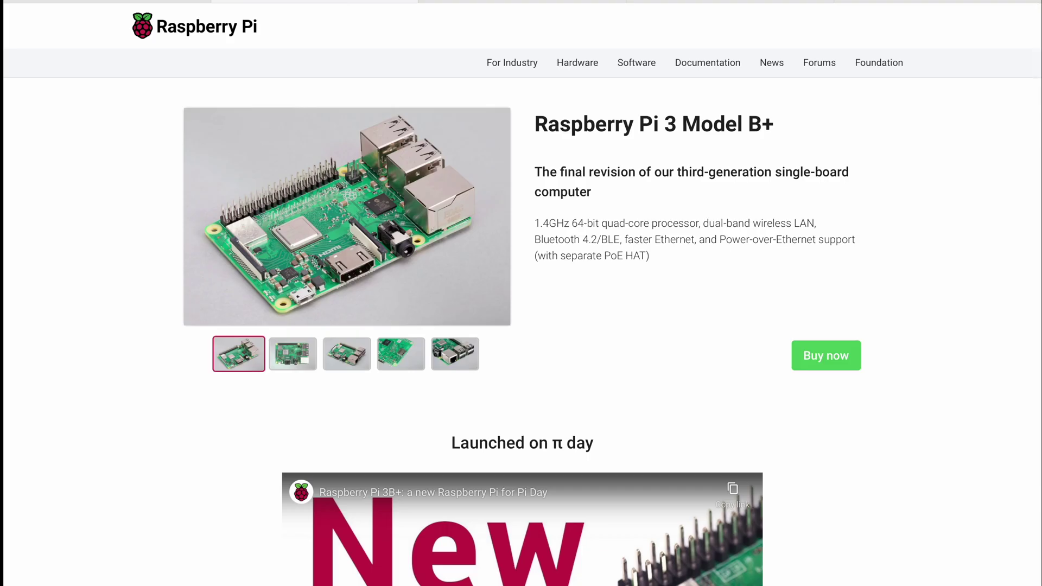
left_click(549, 2)
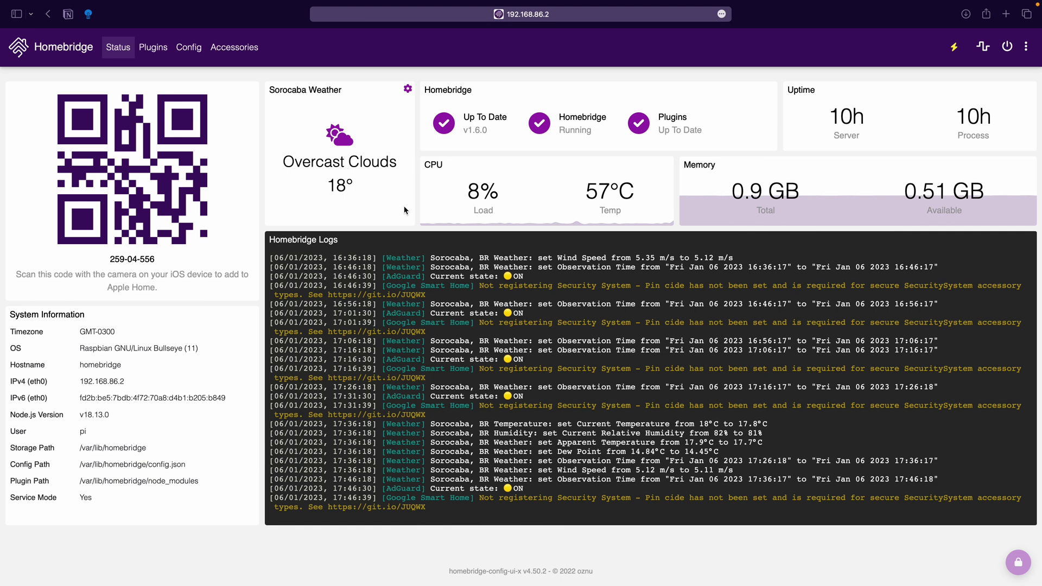
- Search plugins for 'ring', install Homebridge Ring, and return to the installed plugins list
left_click(156, 54)
type("ring")
left_click(39, 175)
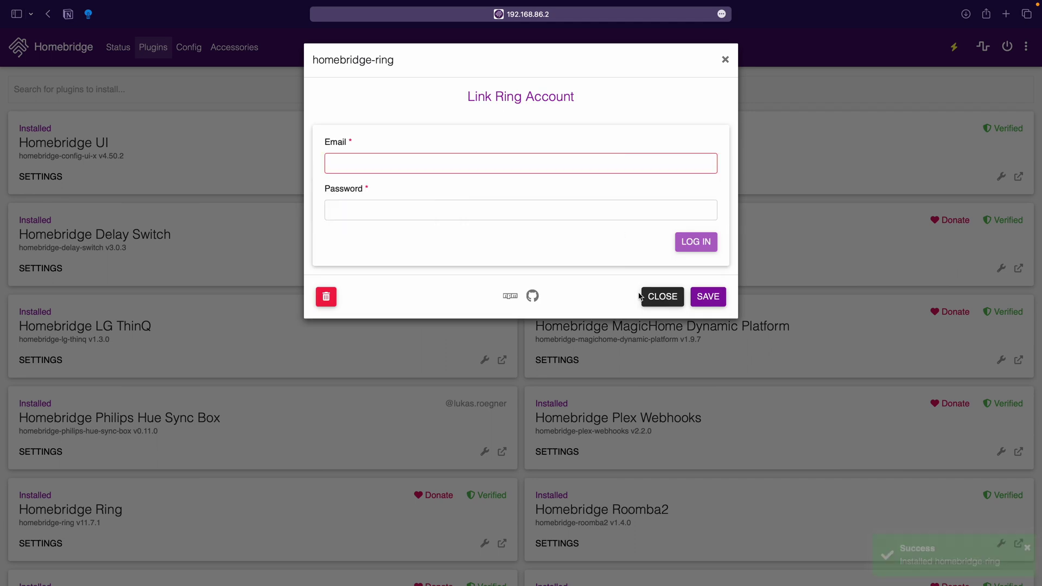
left_click(658, 297)
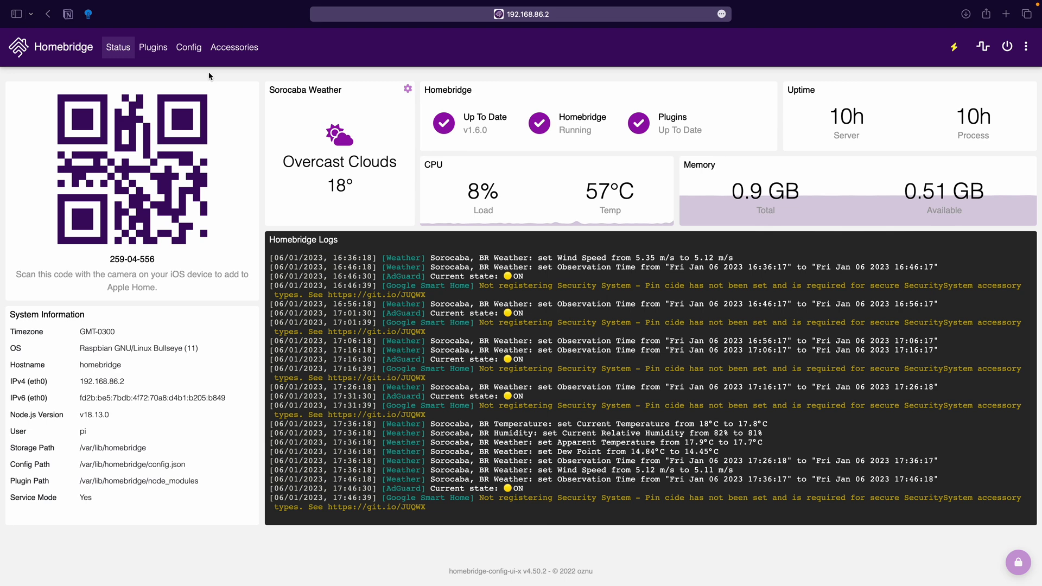
left_click(156, 56)
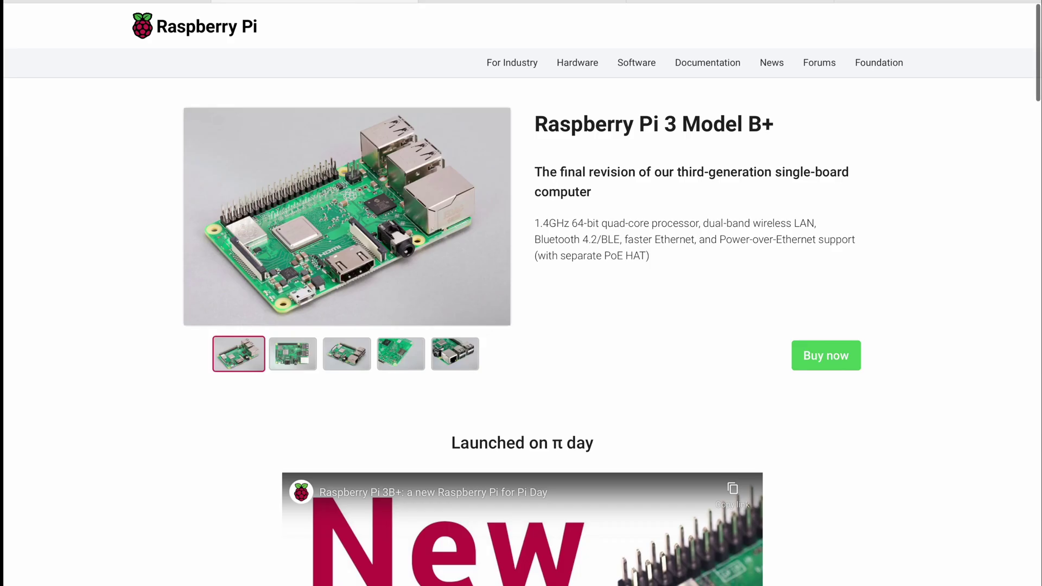
- Bring the Raspberry Pi 4 tab to the front in Safari
left_click(547, 1)
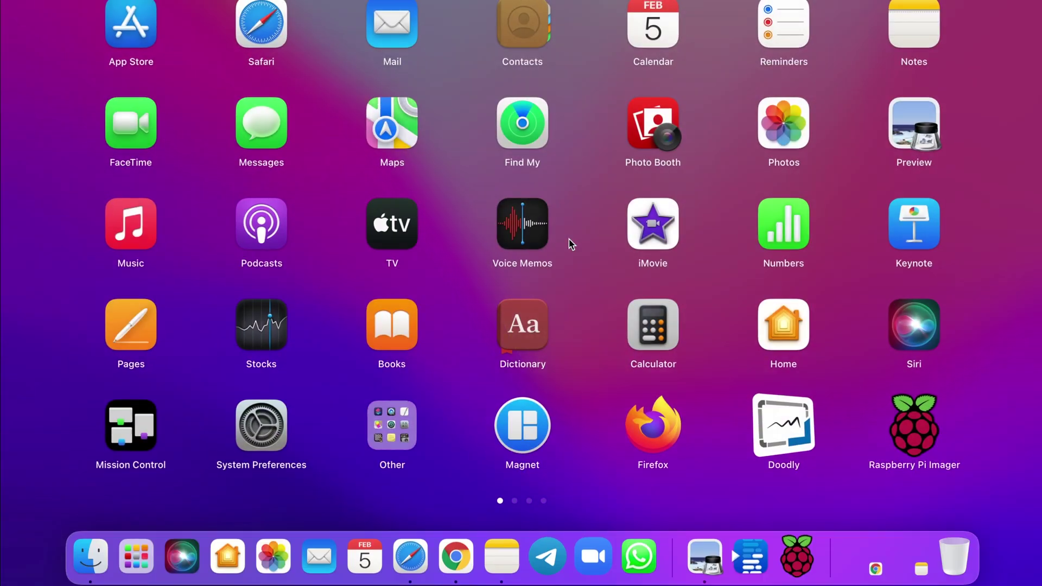
- Launch Raspberry Pi Imager and pick Homebridge under Other specific-purpose OS > Home assistants and home automation
left_click(913, 429)
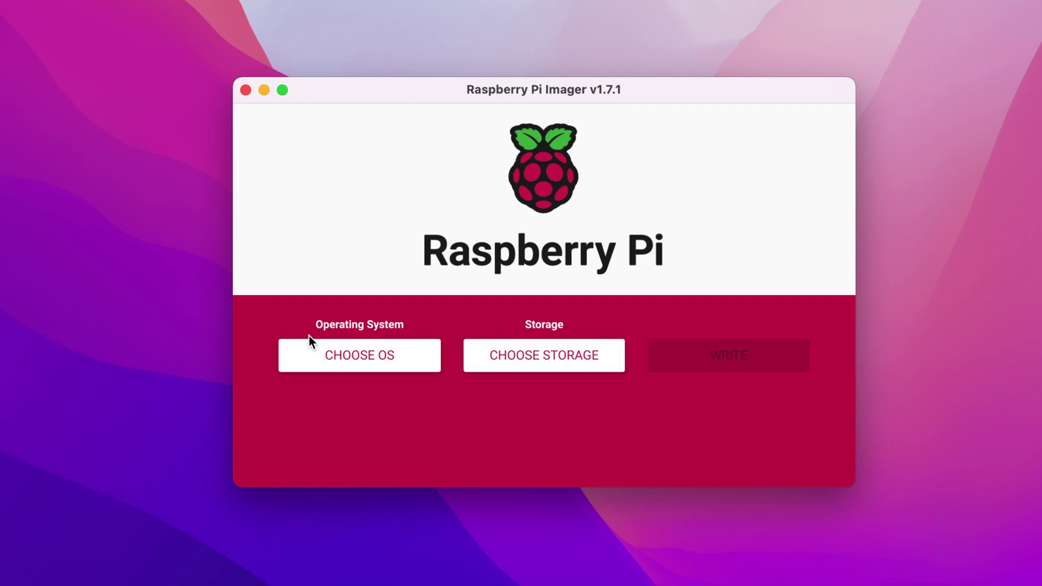
left_click(333, 347)
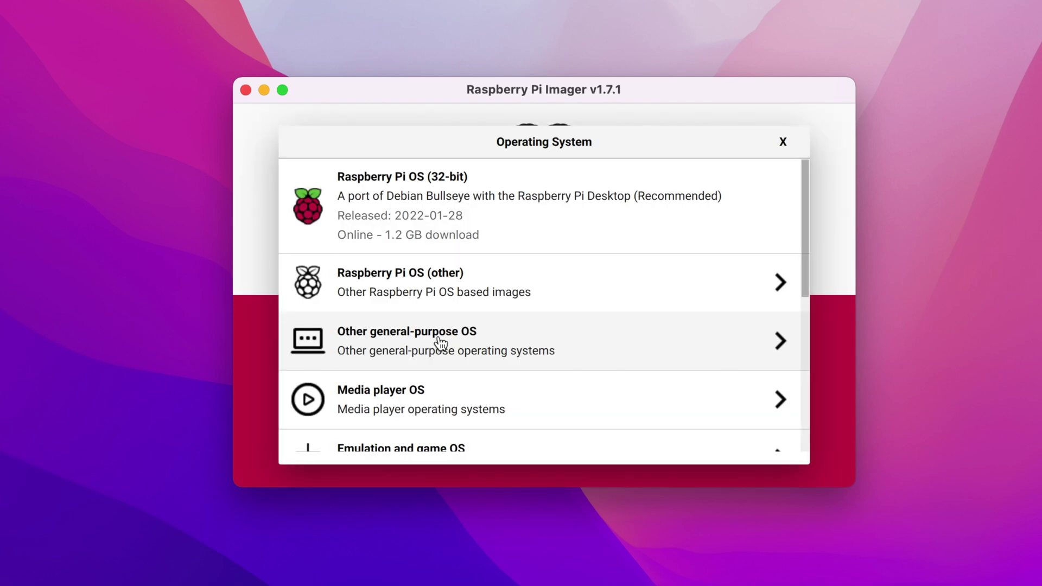
scroll(439, 342, "down", 3)
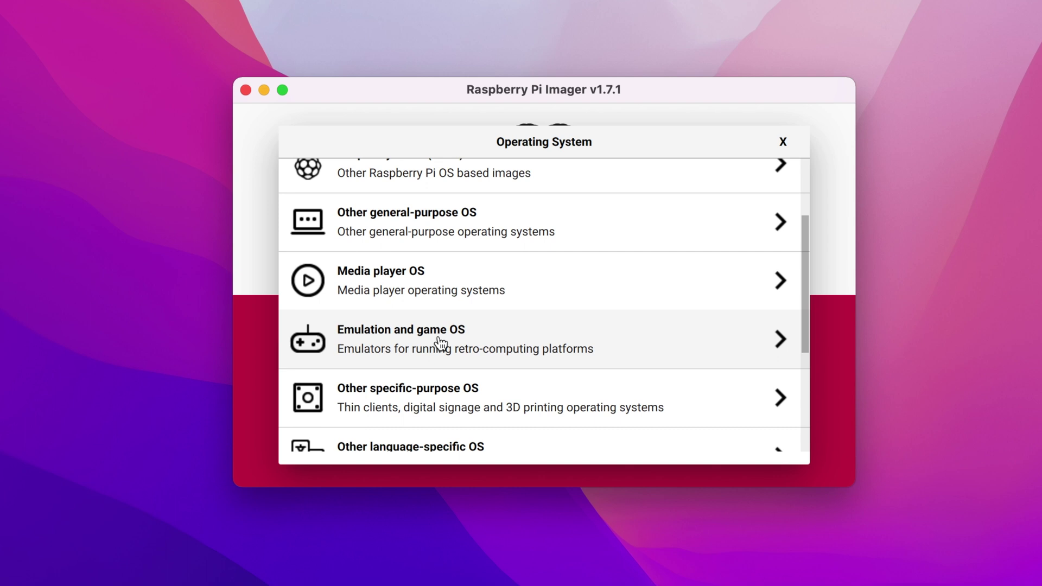
left_click(433, 405)
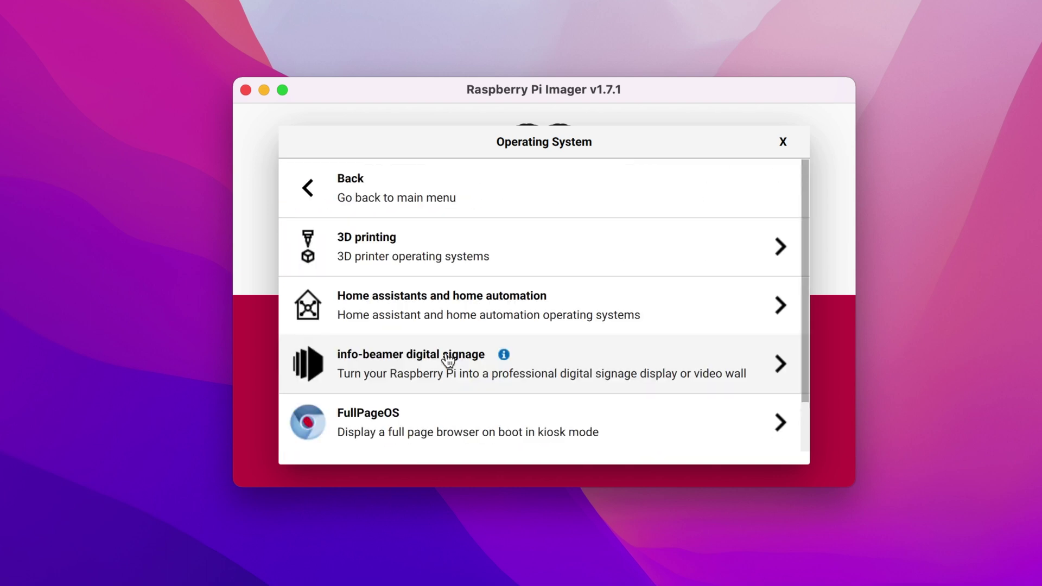
left_click(462, 314)
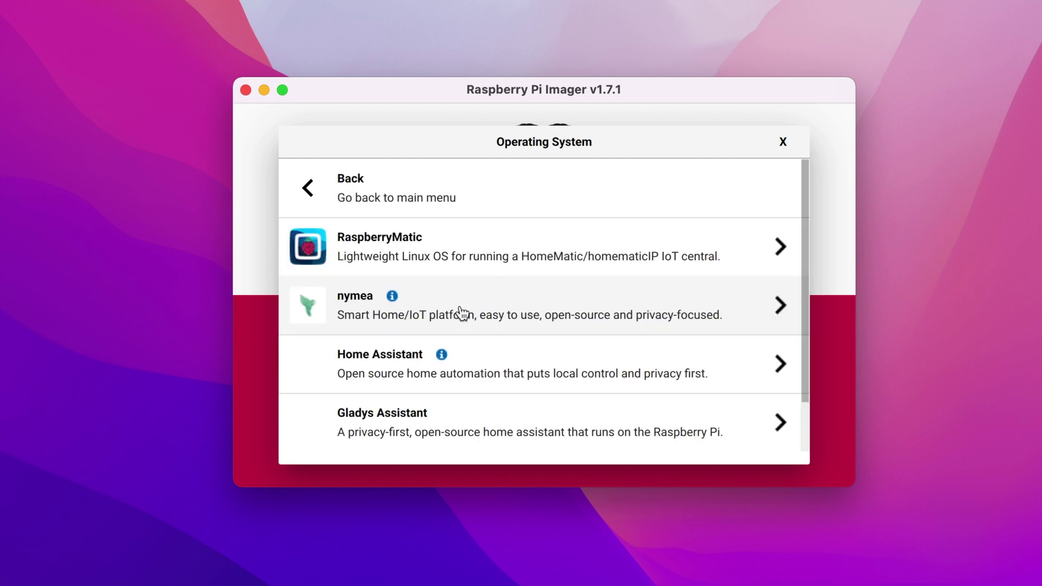
scroll(476, 310, "down", 2)
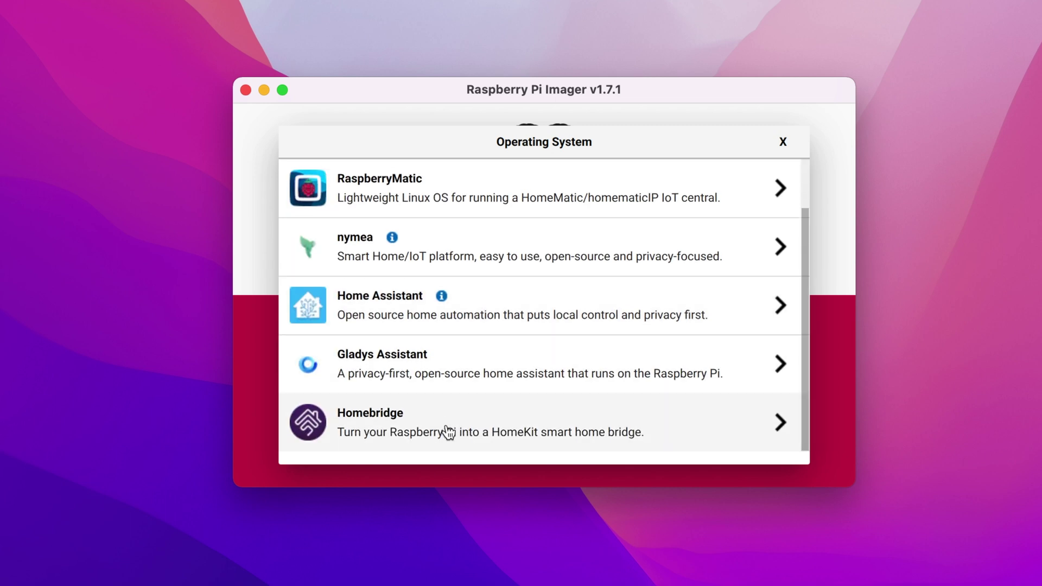
left_click(478, 433)
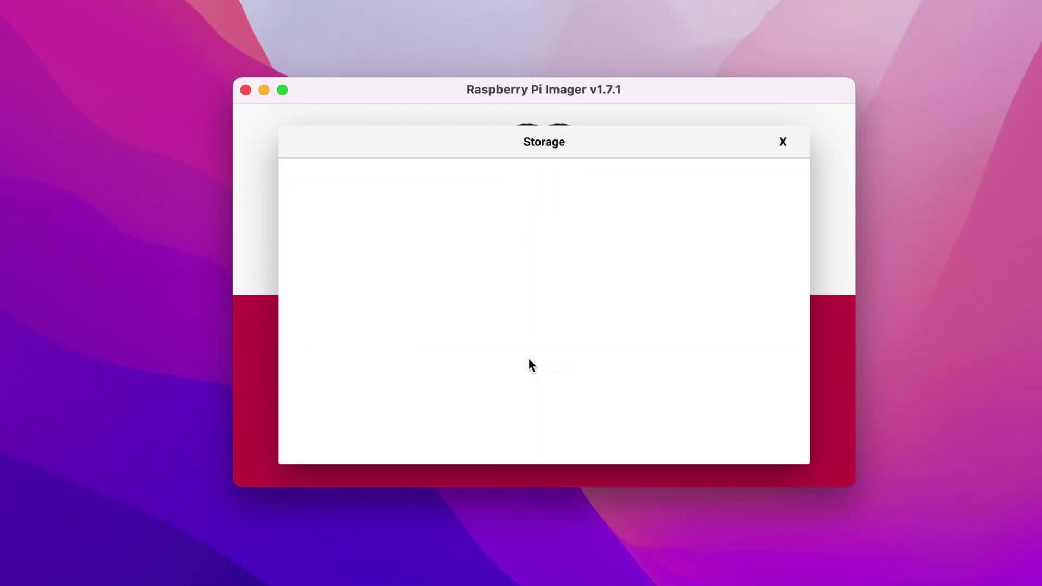
- Target APPLE SD Card Reader Media, confirm erasing it, and authorize the write with the macOS password
left_click(549, 195)
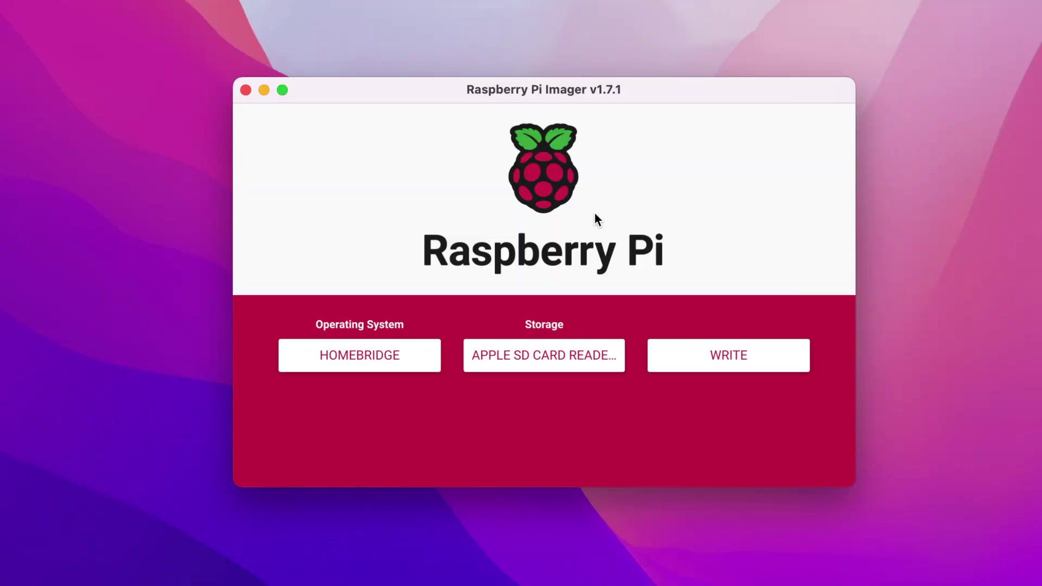
left_click(718, 357)
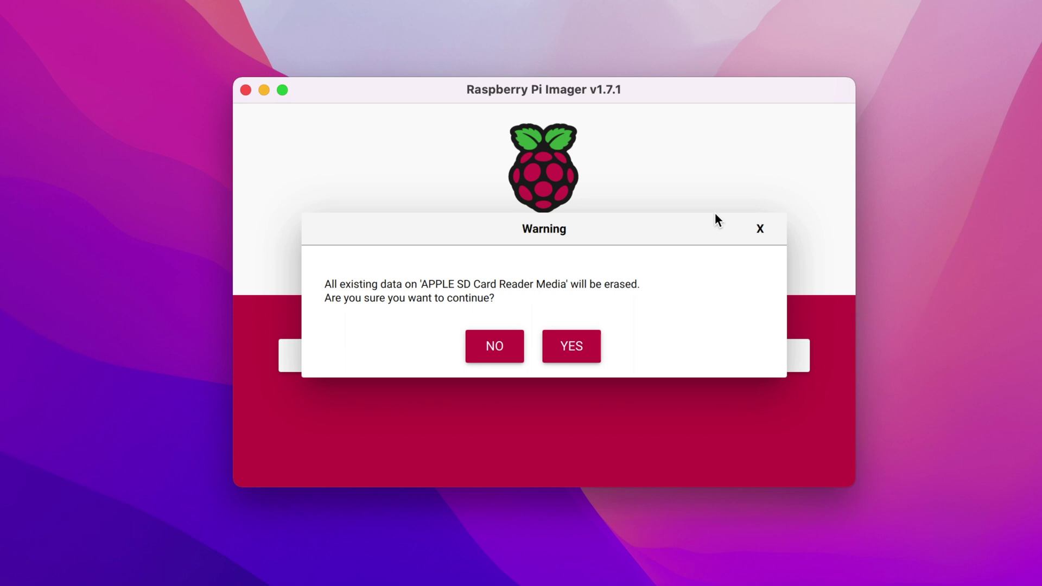
left_click(582, 349)
type("••")
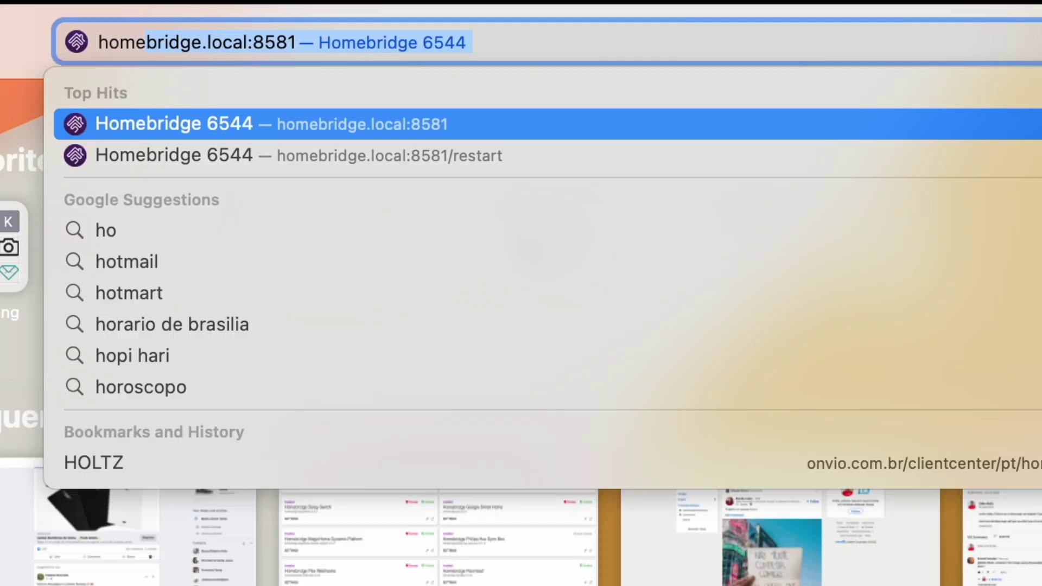
- Load homebridge.local:8581 from Safari's address bar
type("mebridge.local")
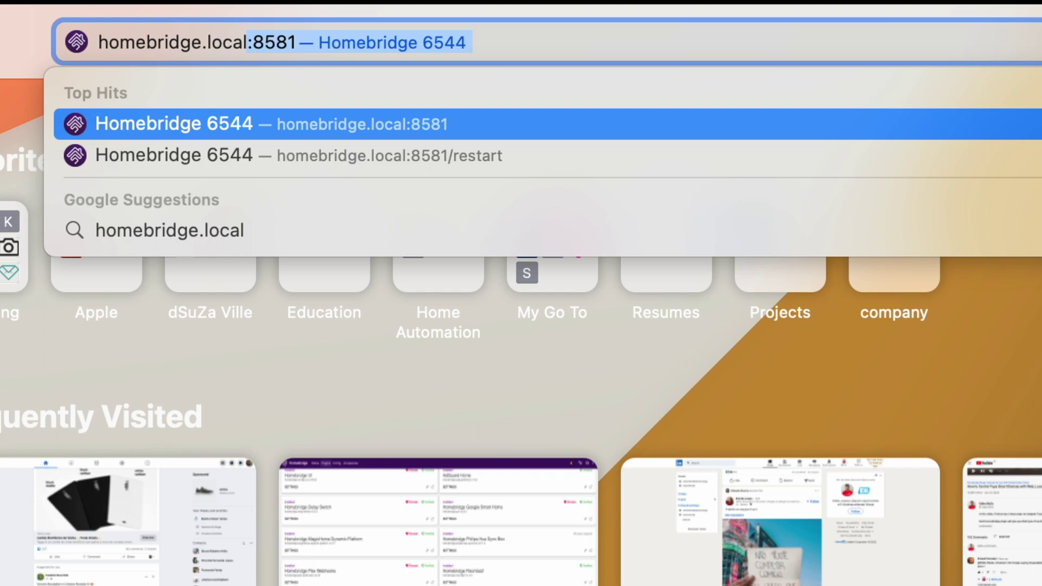
key("Return")
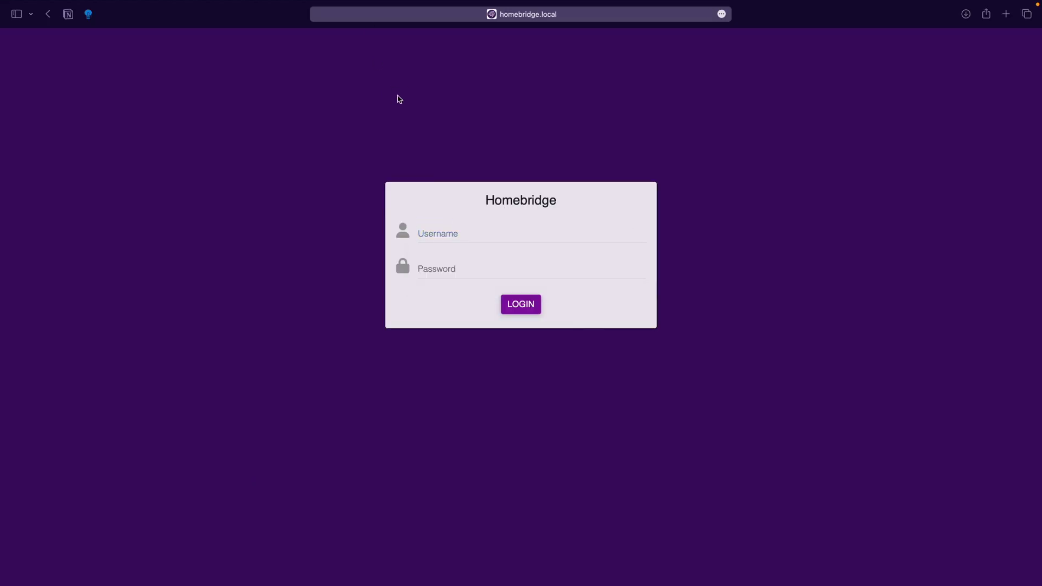
- Go to 192.168.86.2:8581, correcting the mistyped port 8591 before loading
key("super+l")
type("192.168.86.2:")
type("8")
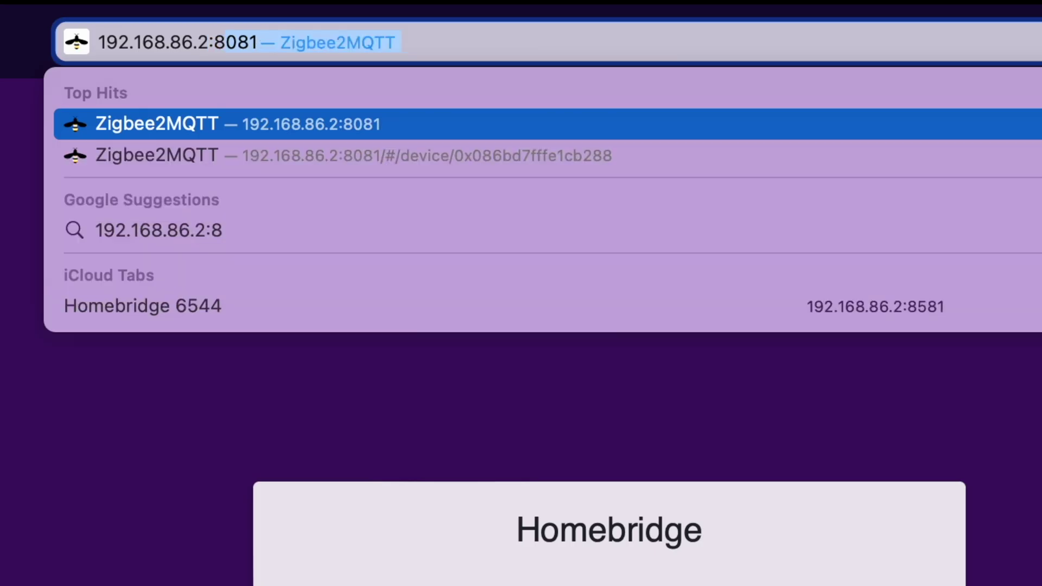
type("591")
key("BackSpace")
key("BackSpace")
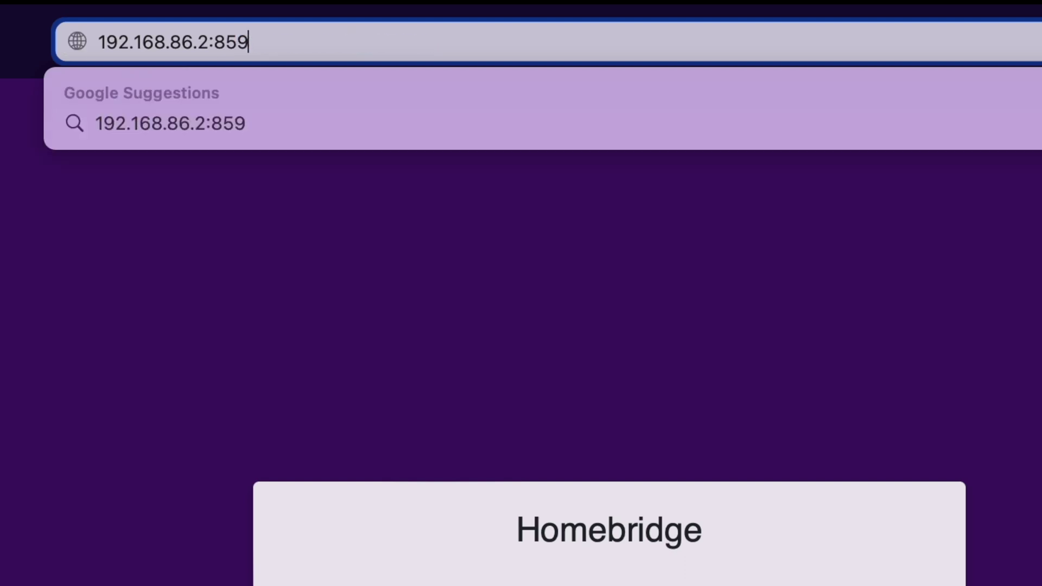
key("Down")
key("Return")
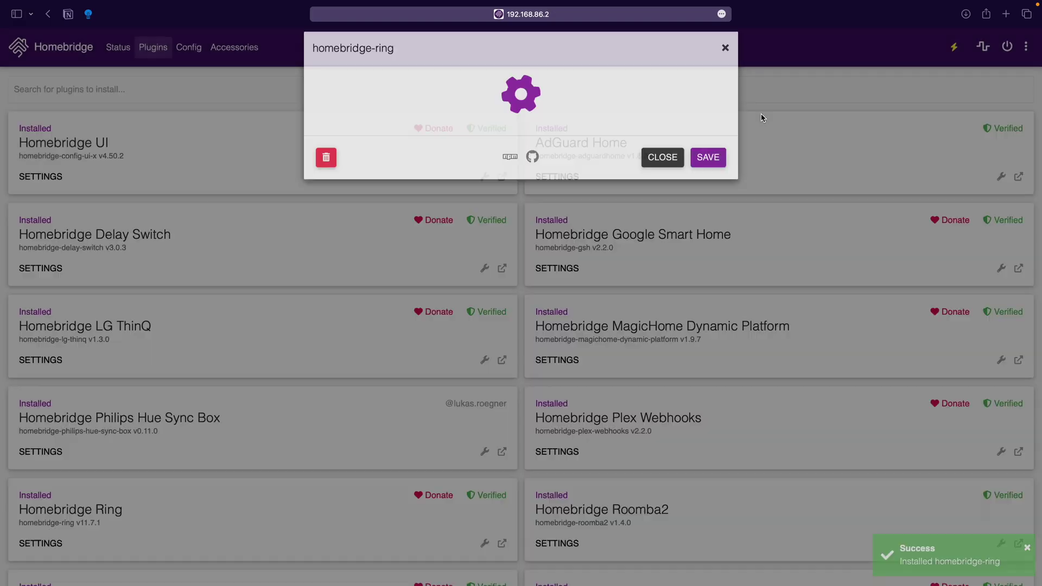
- Close the homebridge-ring dialog and switch to the Accessories page
left_click(659, 297)
left_click(242, 50)
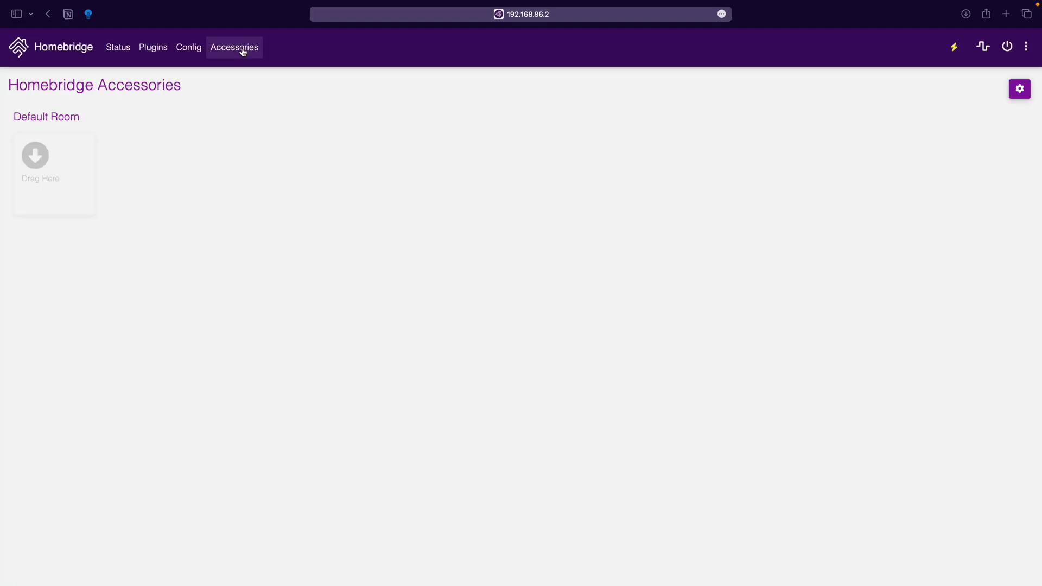